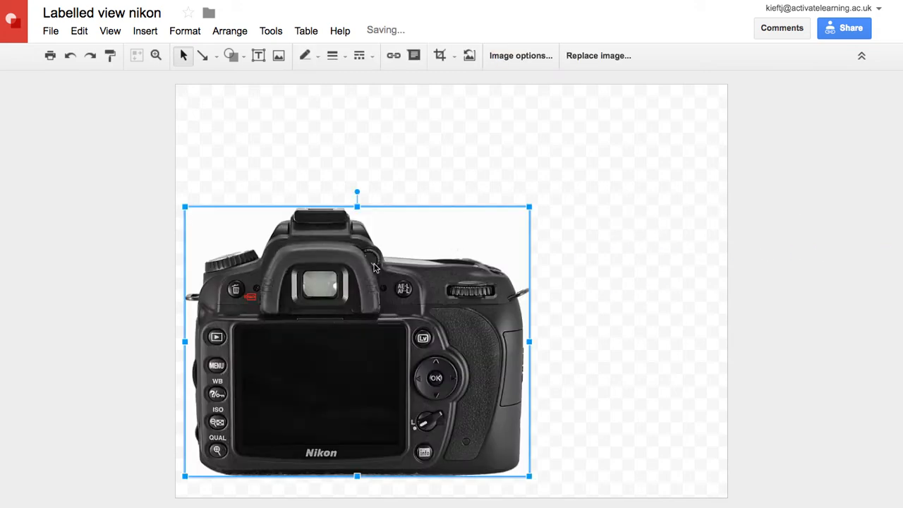
- Centre the camera image on the canvas and raise its brightness and contrast slightly
drag(455, 240, 518, 173)
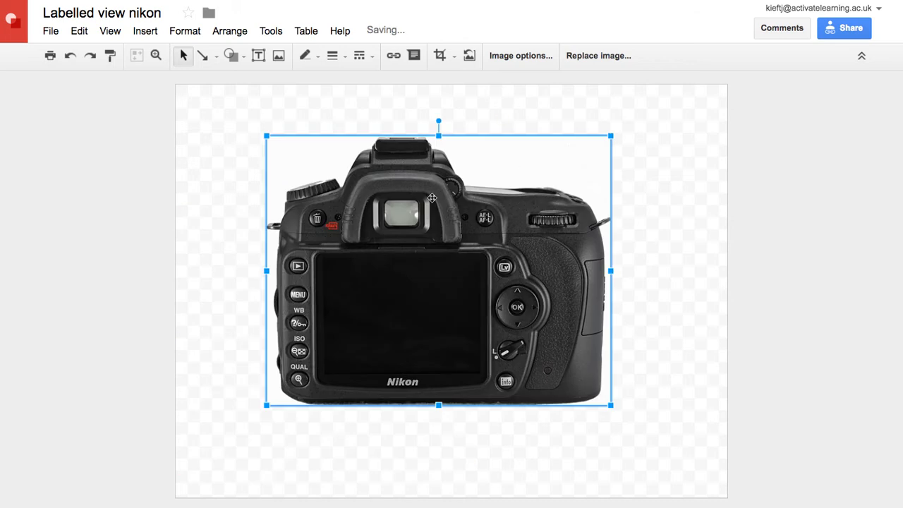
click(522, 56)
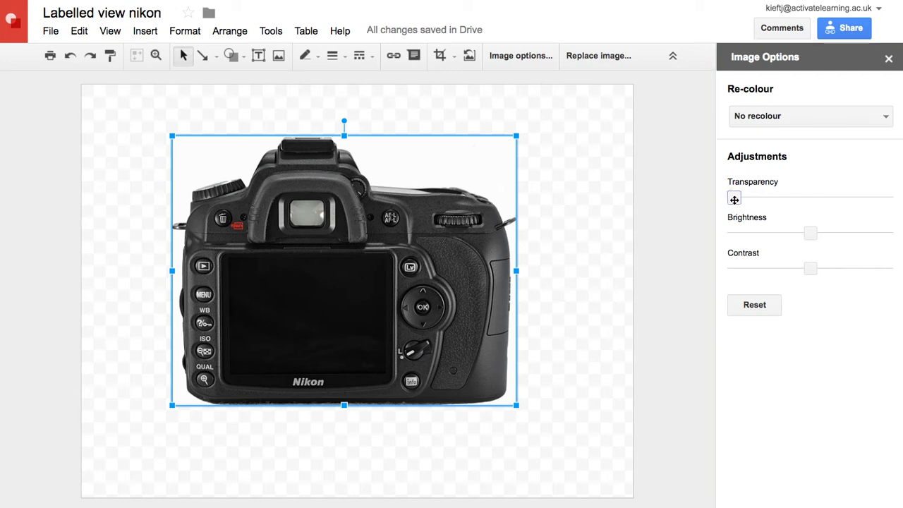
mouse_move(732, 201)
mouse_down()
mouse_move(801, 198)
mouse_move(726, 198)
mouse_up()
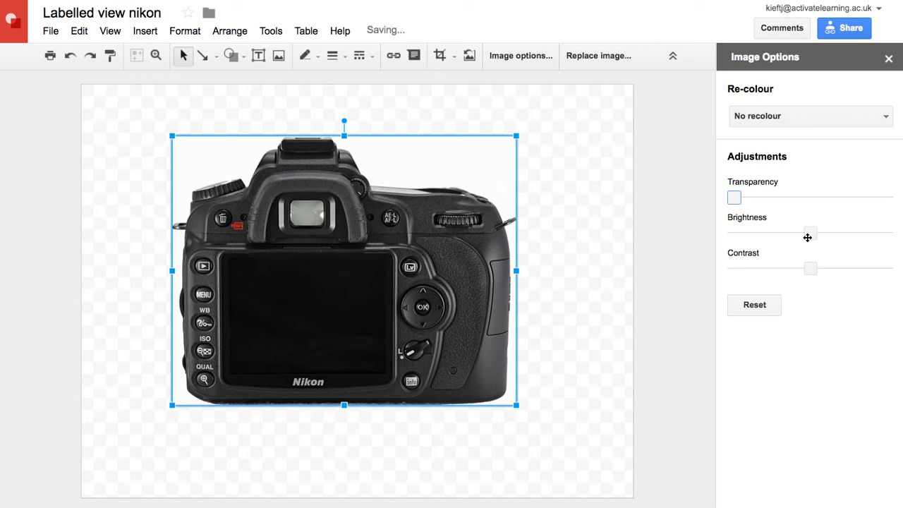
mouse_move(812, 234)
mouse_down()
mouse_move(835, 235)
mouse_move(815, 233)
mouse_up()
click(816, 265)
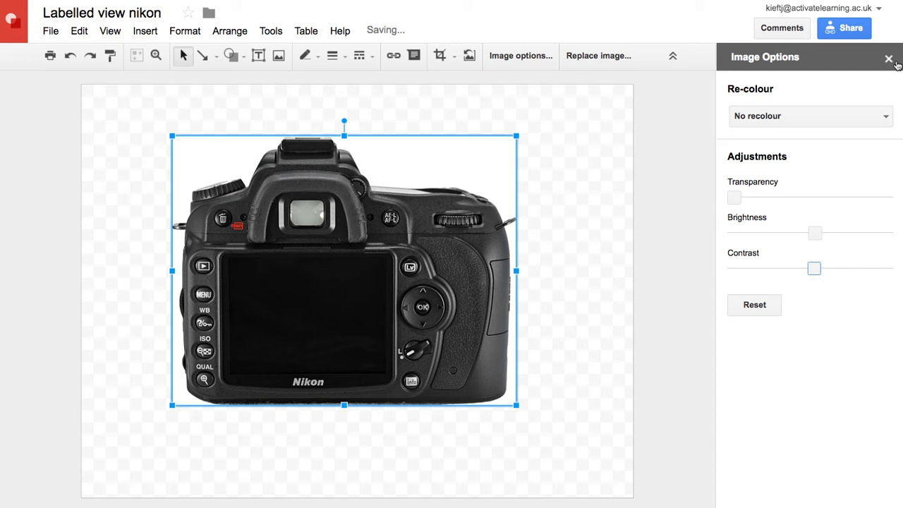
drag(816, 235, 818, 235)
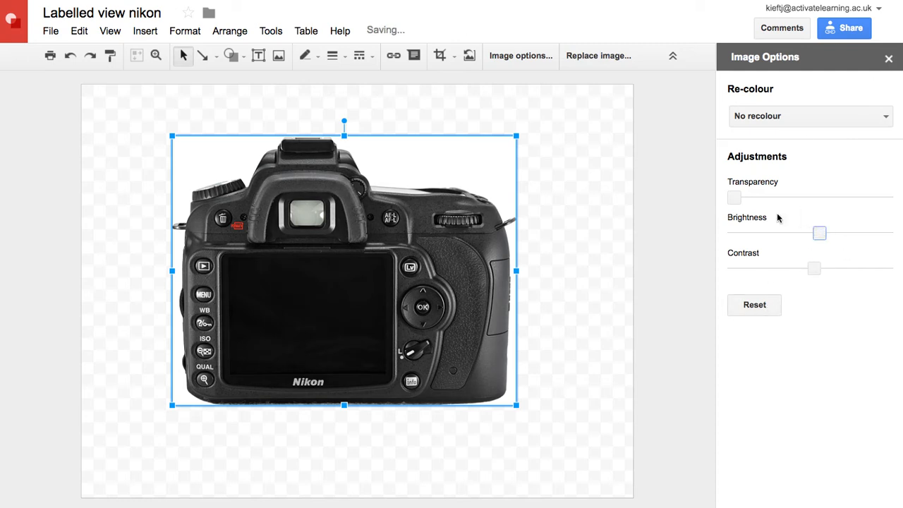
click(886, 59)
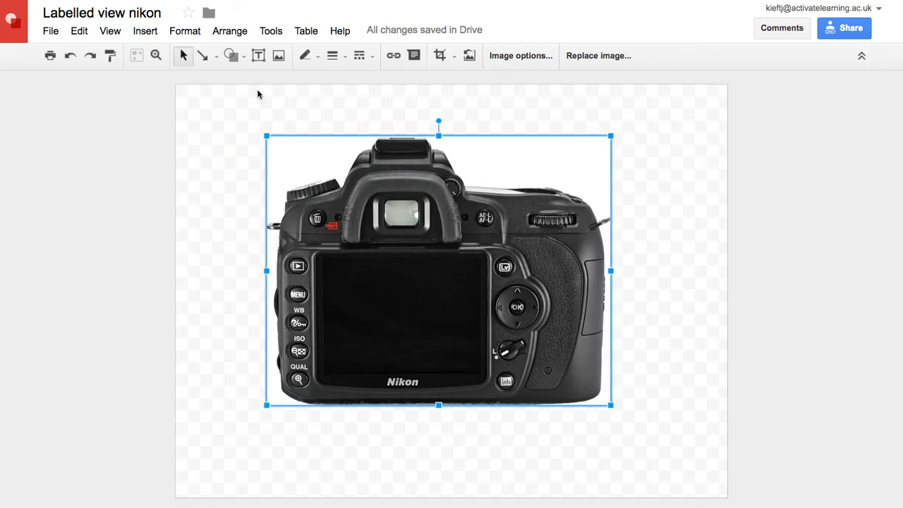
- Draw a red 3px line from above the camera's upper-left corner to the mode dial, ending in a filled circle
click(202, 57)
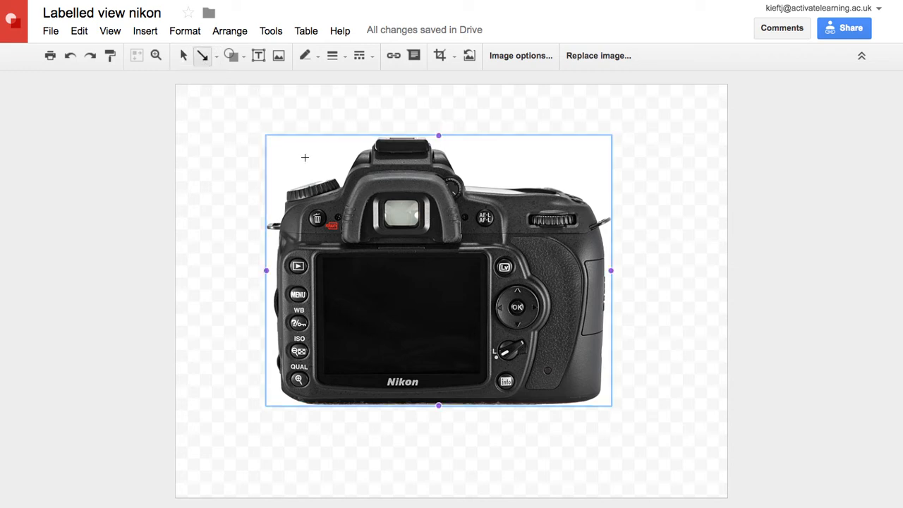
drag(249, 122, 336, 182)
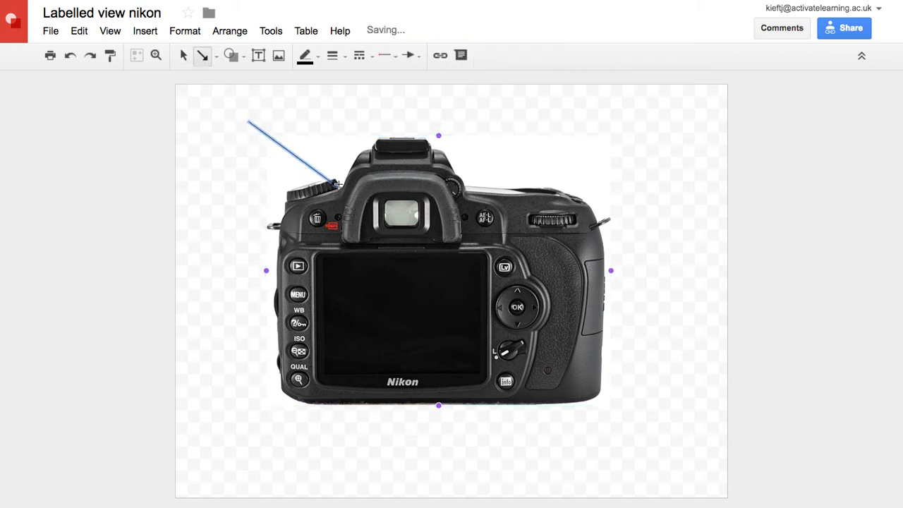
click(316, 63)
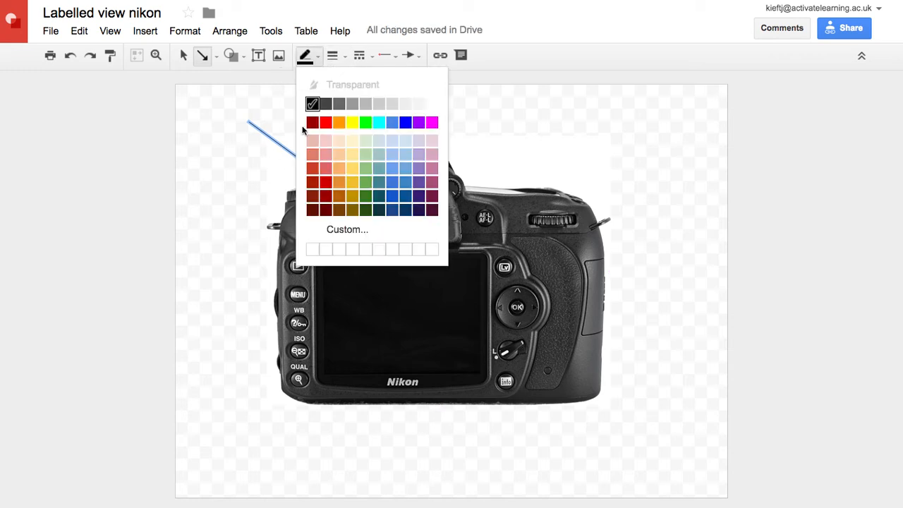
click(325, 123)
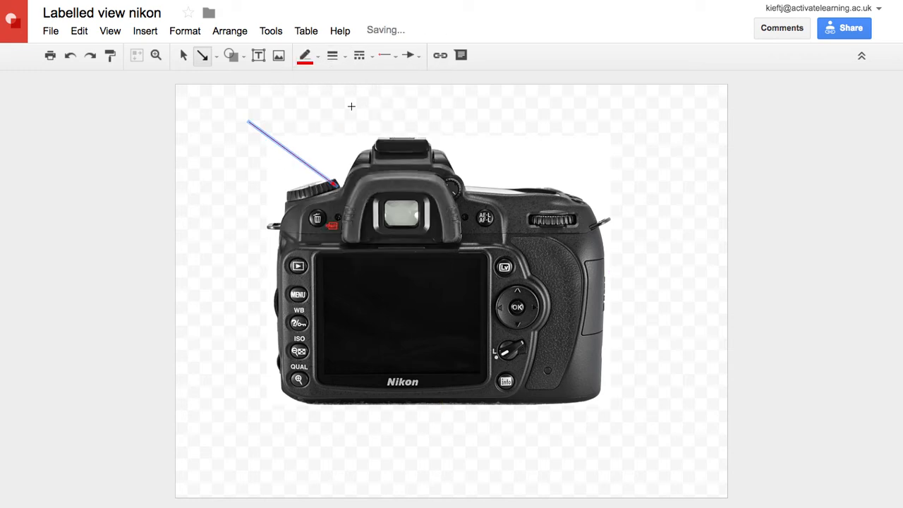
click(335, 61)
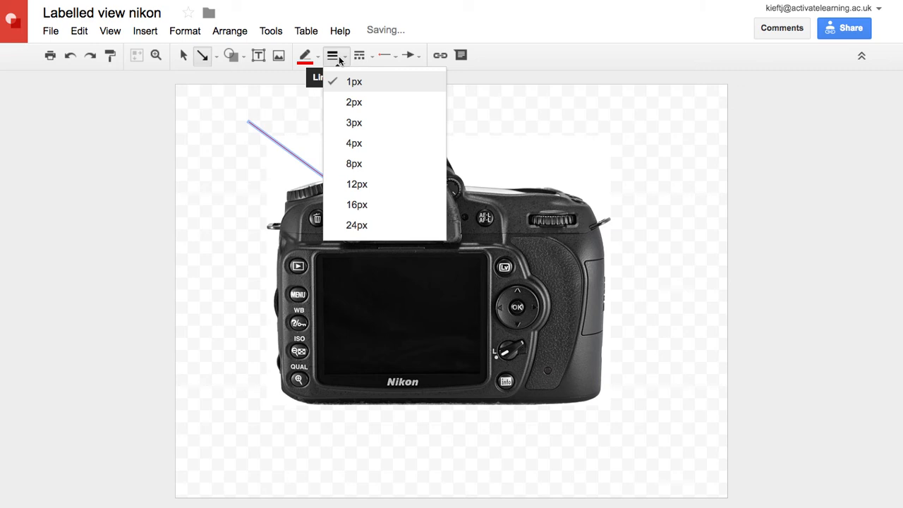
click(362, 123)
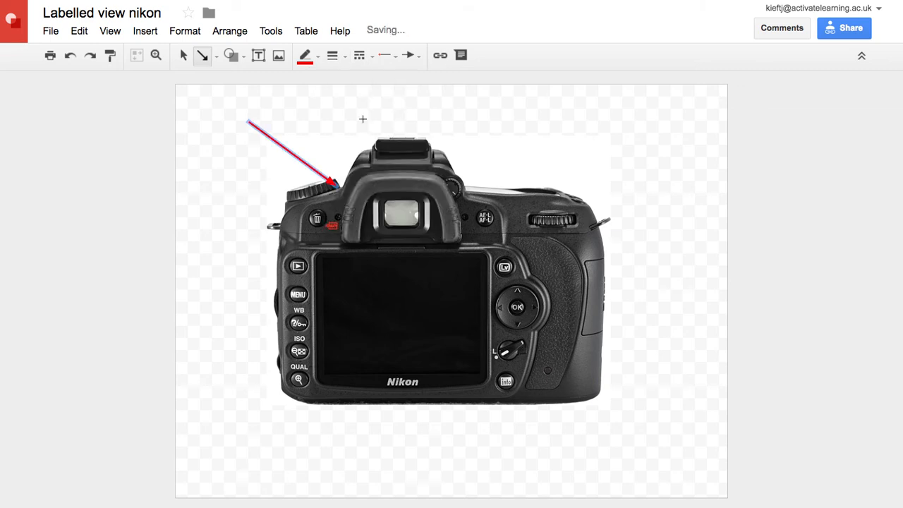
click(418, 60)
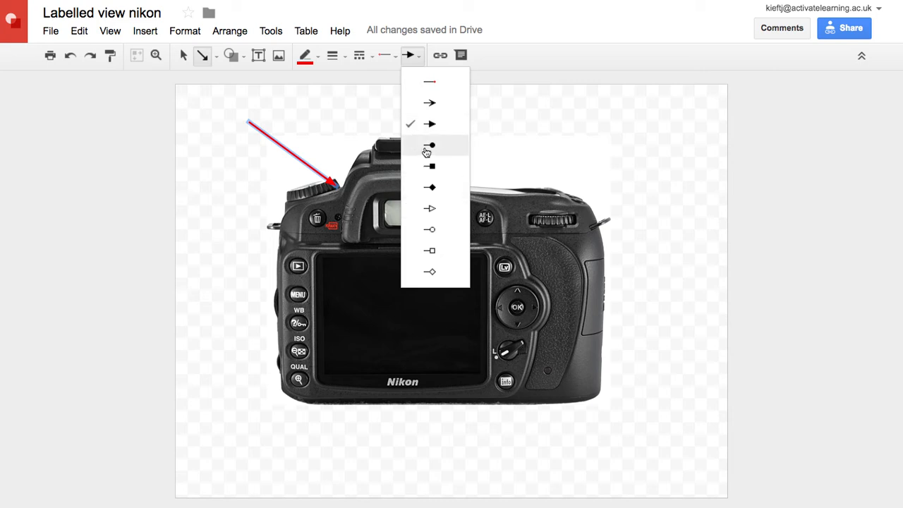
click(426, 146)
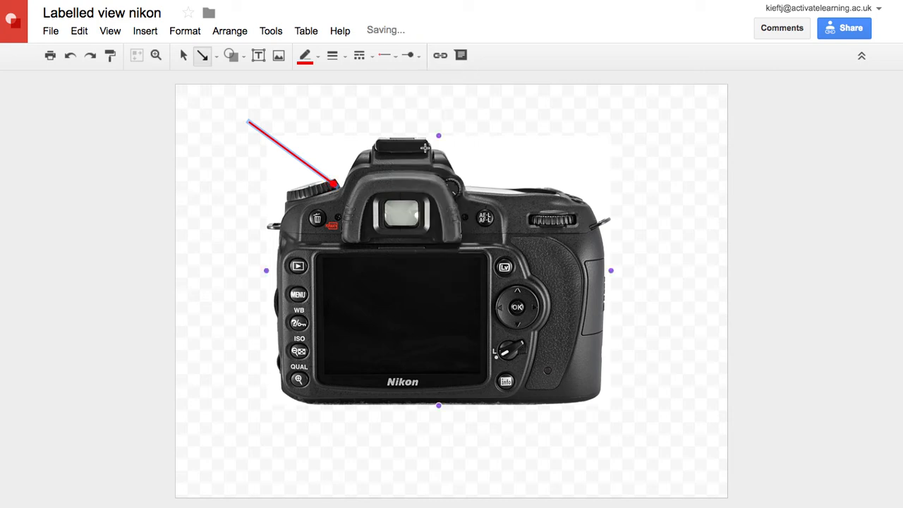
click(388, 56)
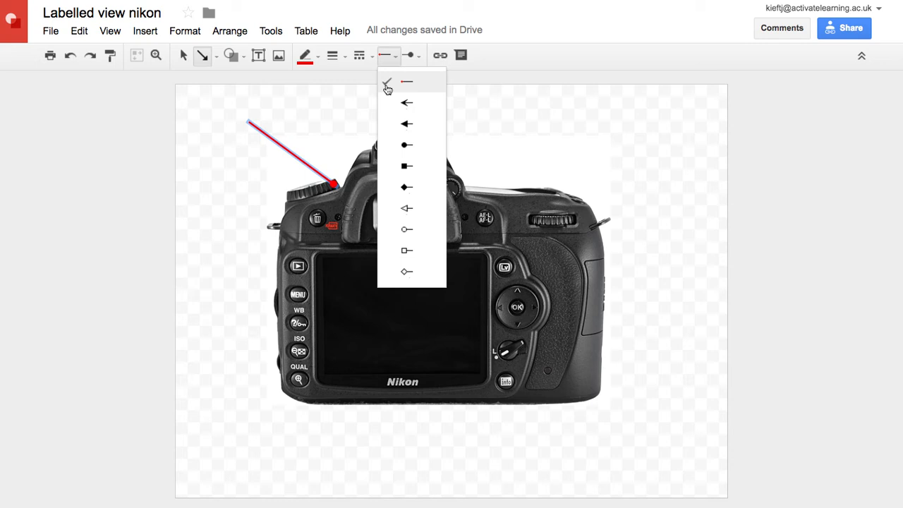
click(387, 105)
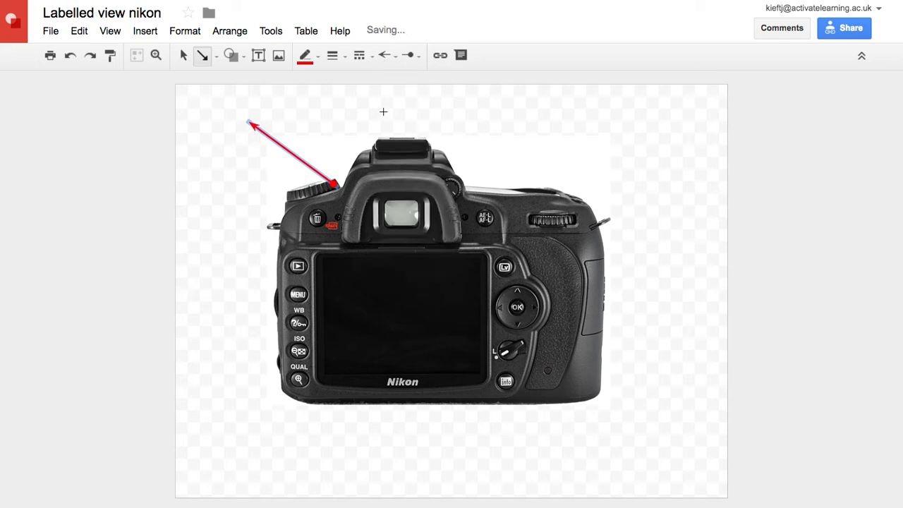
click(397, 58)
click(402, 76)
- Move the red line so its circle marks the delete button, and shift its free end to just above the mode dial
click(183, 56)
drag(296, 157, 274, 191)
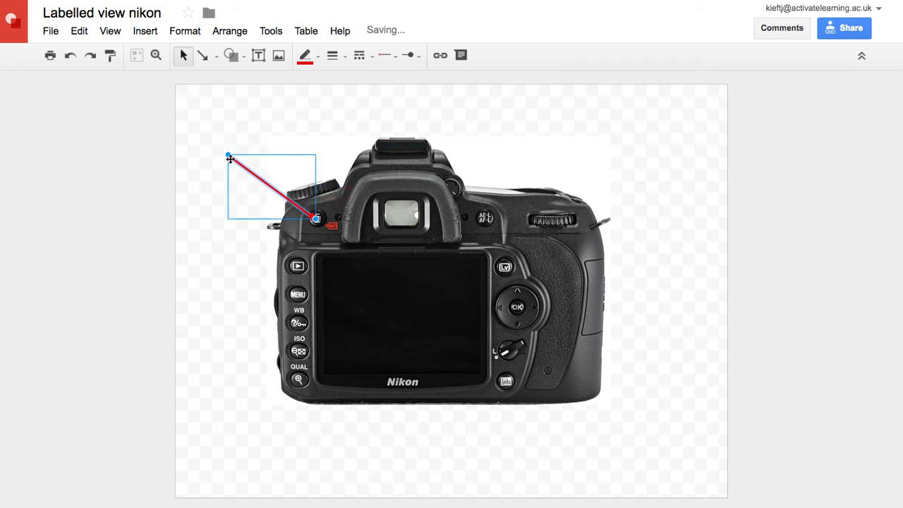
drag(228, 154, 286, 159)
click(224, 182)
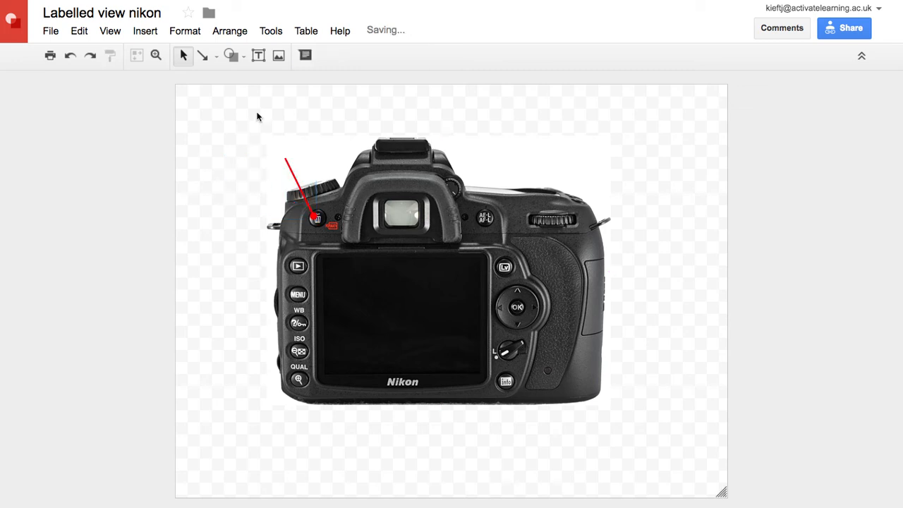
click(256, 238)
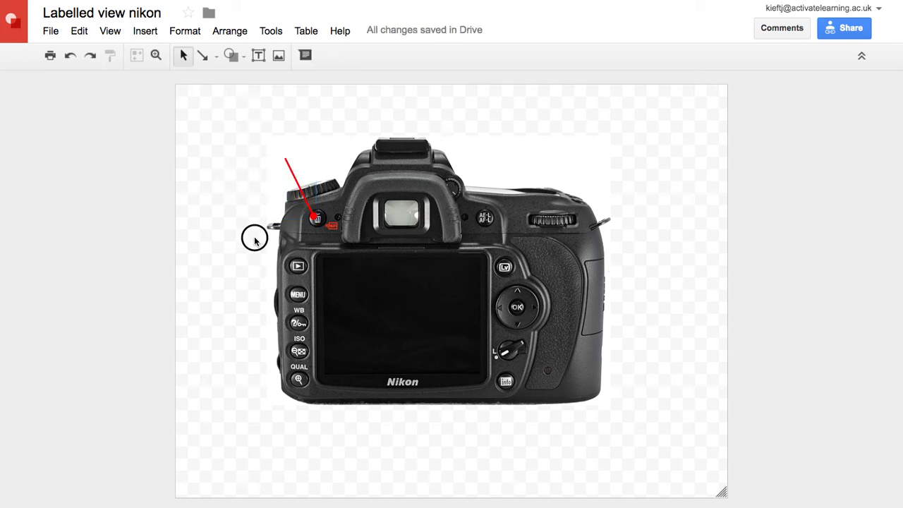
- Add a text box reading "A:" above the free end of the red line
click(233, 56)
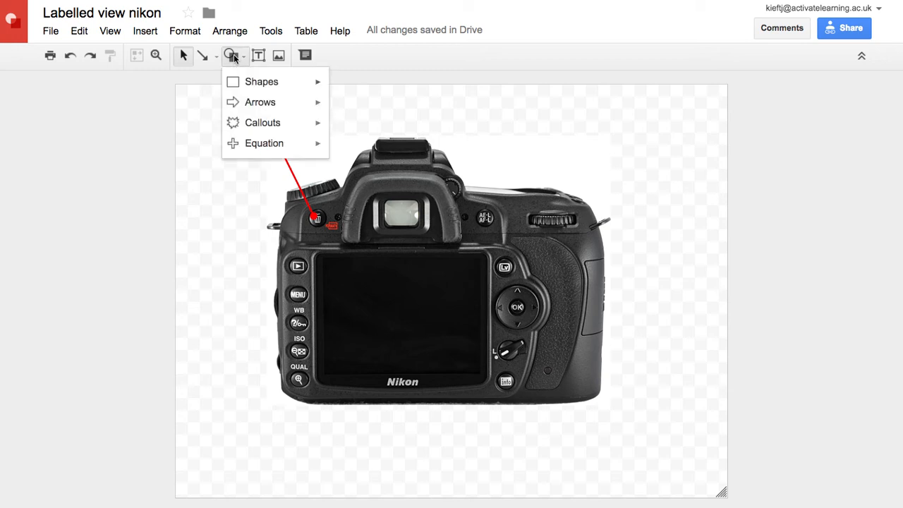
click(257, 56)
drag(226, 125, 347, 153)
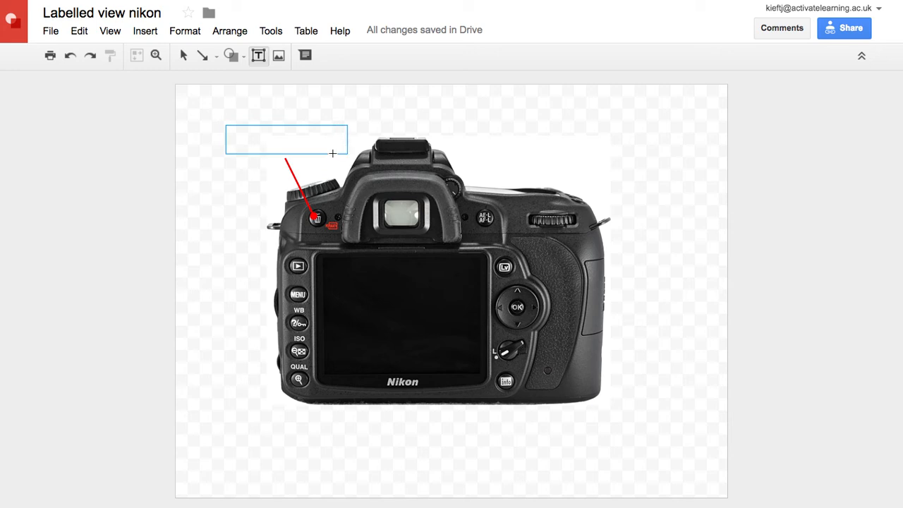
click(227, 187)
- Duplicate the "A:" label to above the camera's upper-right part and change the copy to "B:"
click(241, 132)
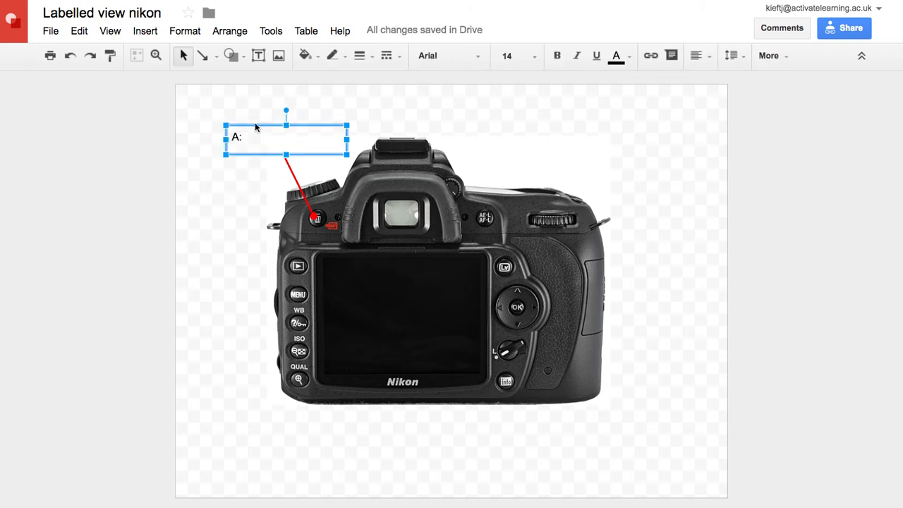
drag(256, 127, 514, 129)
double_click(515, 130)
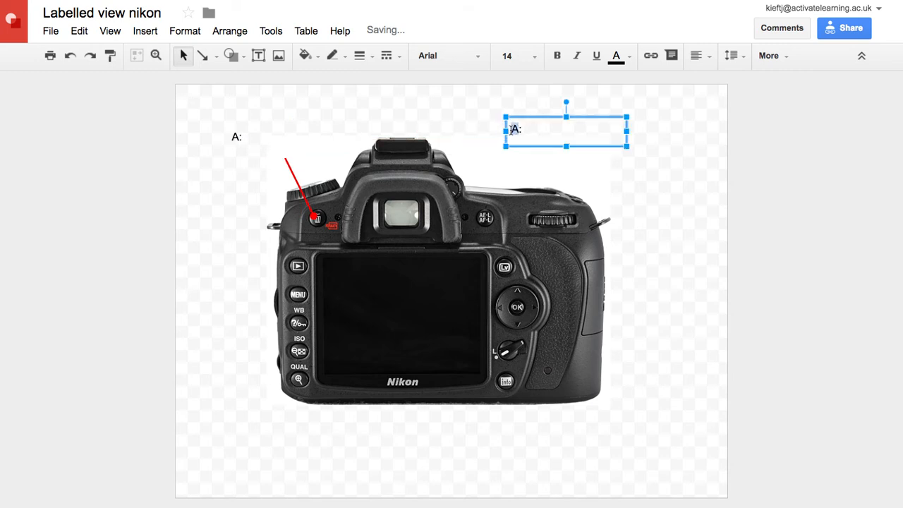
text(B)
click(342, 141)
- Draw a line from beside the AE-L/AF-L button to label B, with a filled circle start and no arrowhead at its end
click(202, 55)
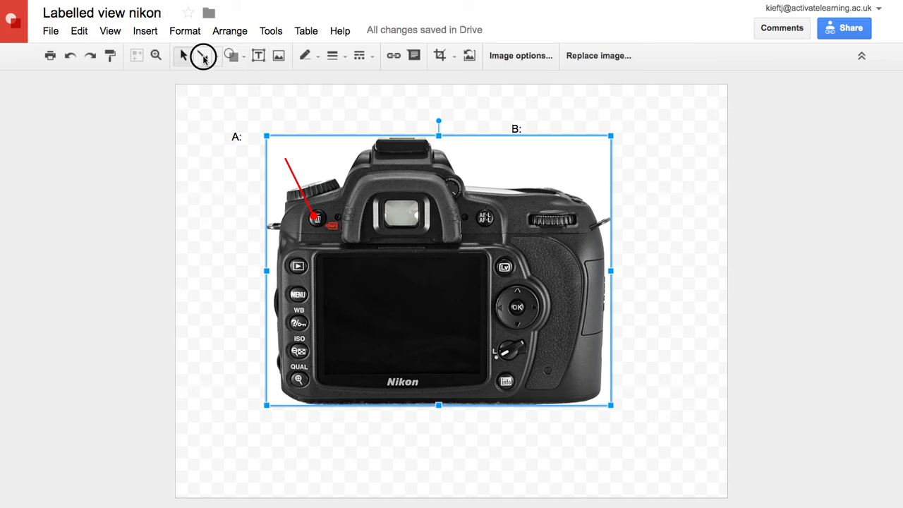
drag(498, 209, 505, 131)
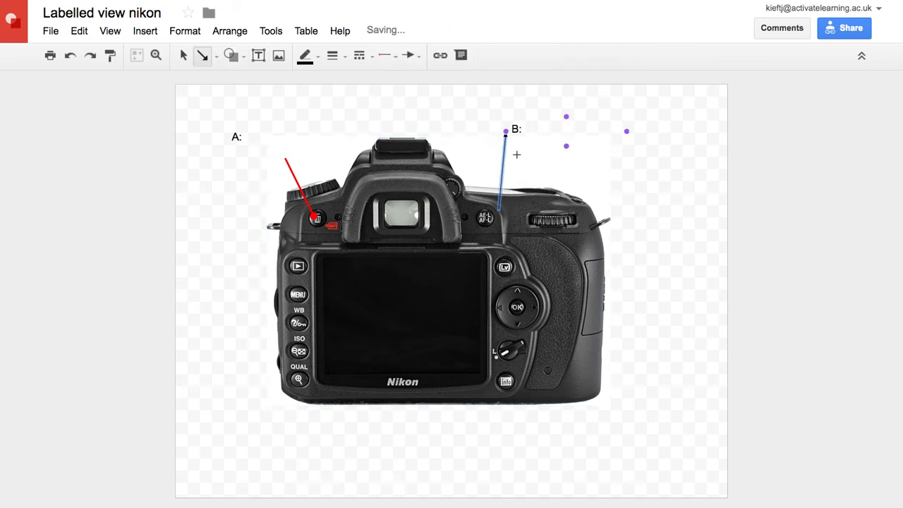
click(406, 56)
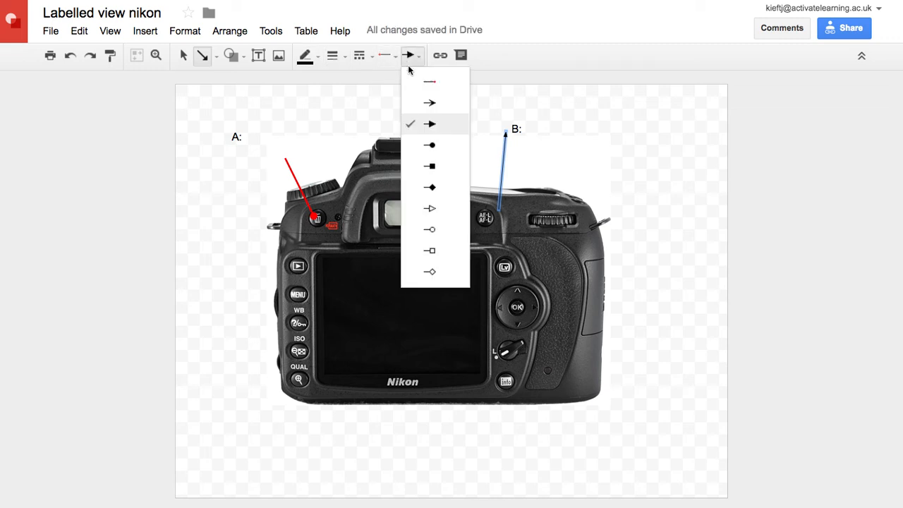
click(428, 84)
click(387, 56)
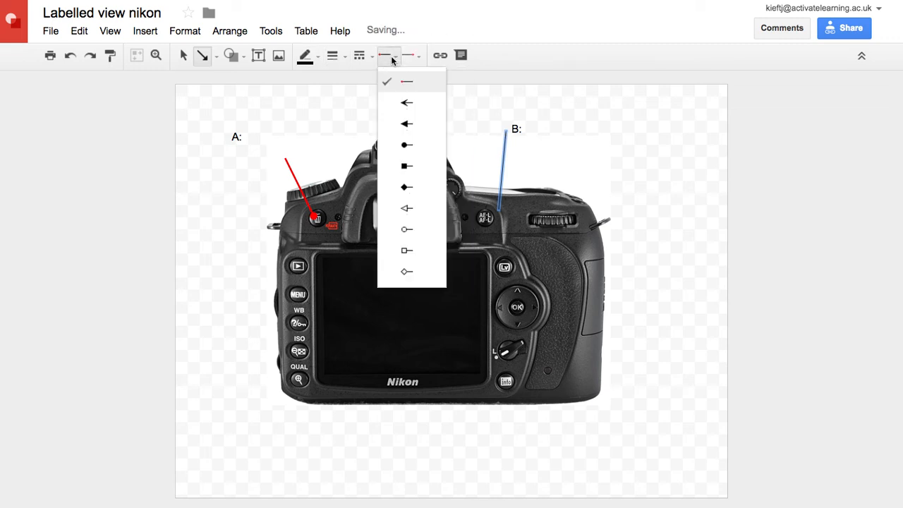
click(405, 145)
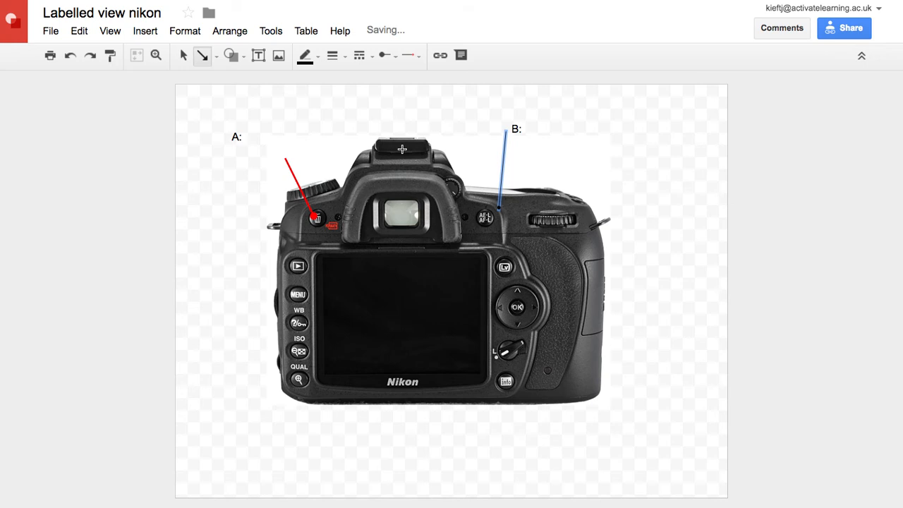
- Set the label B line's thickness to 3px and its colour to red
click(340, 61)
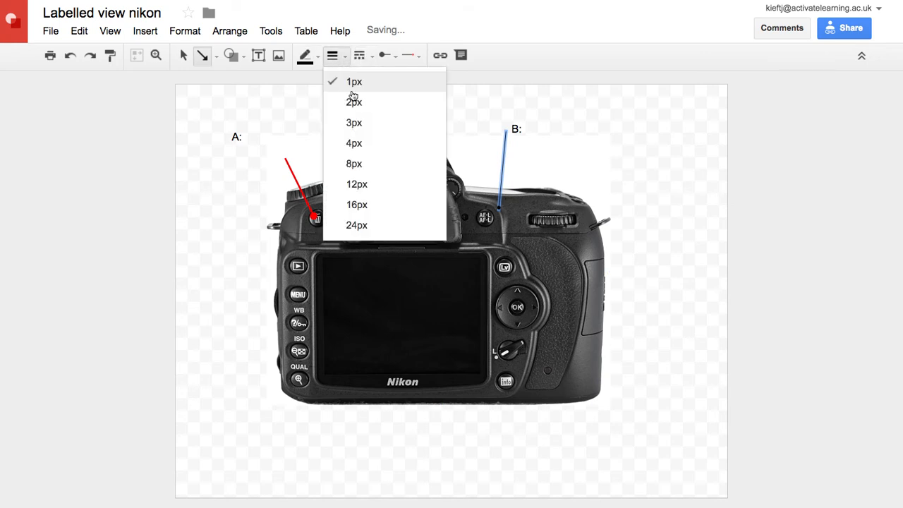
click(359, 123)
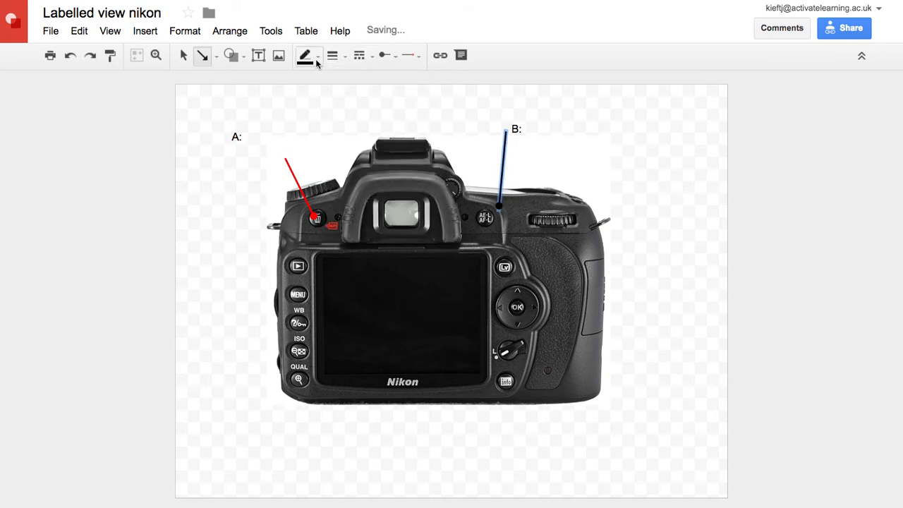
click(316, 57)
click(326, 121)
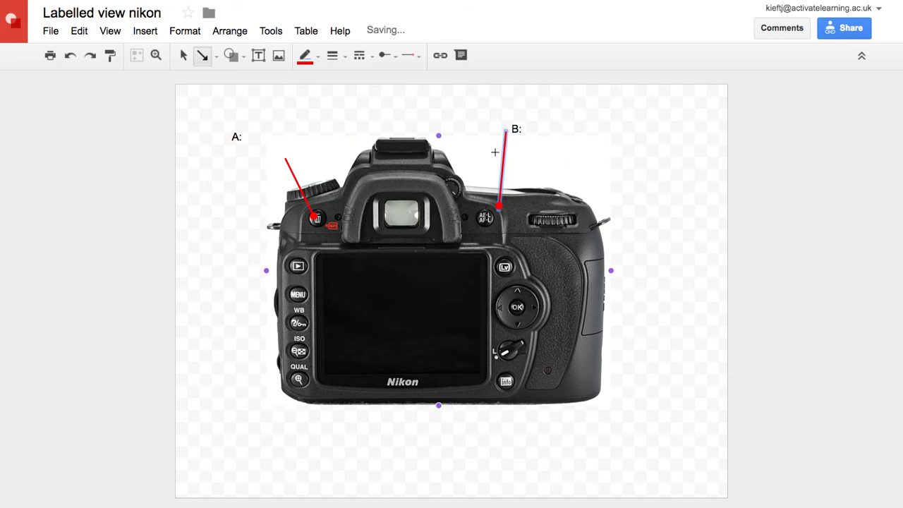
- Shift the upper end of label B's line so that it sits just below and to the right of the letter
click(183, 56)
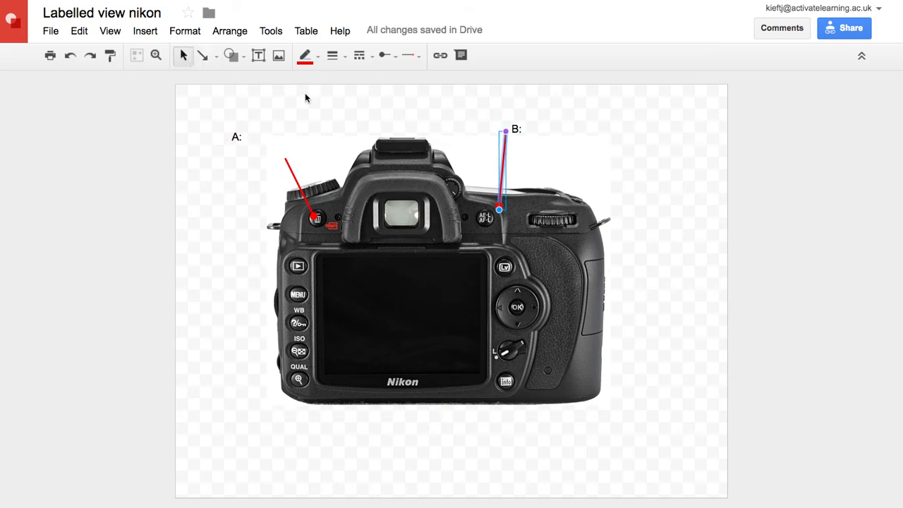
drag(505, 131, 536, 141)
click(666, 212)
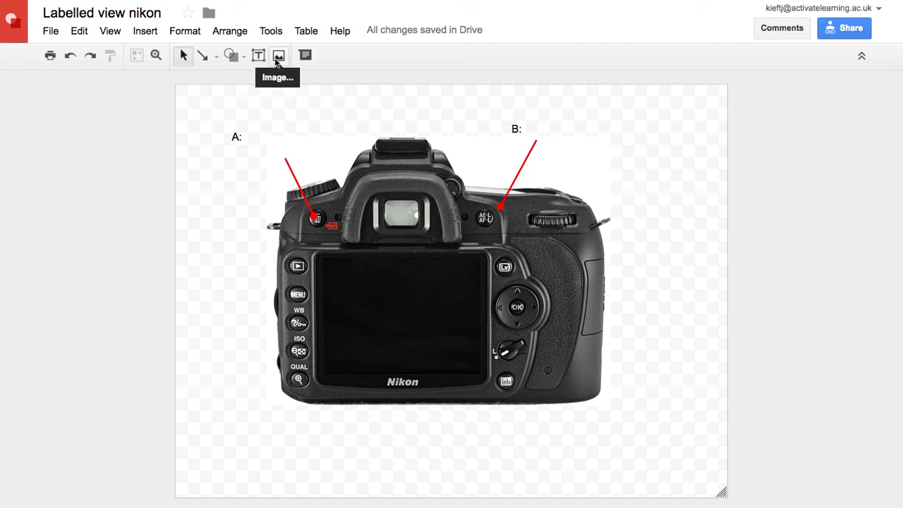
- Draw a rectangle covering the entire canvas
click(241, 62)
mouse_move(260, 81)
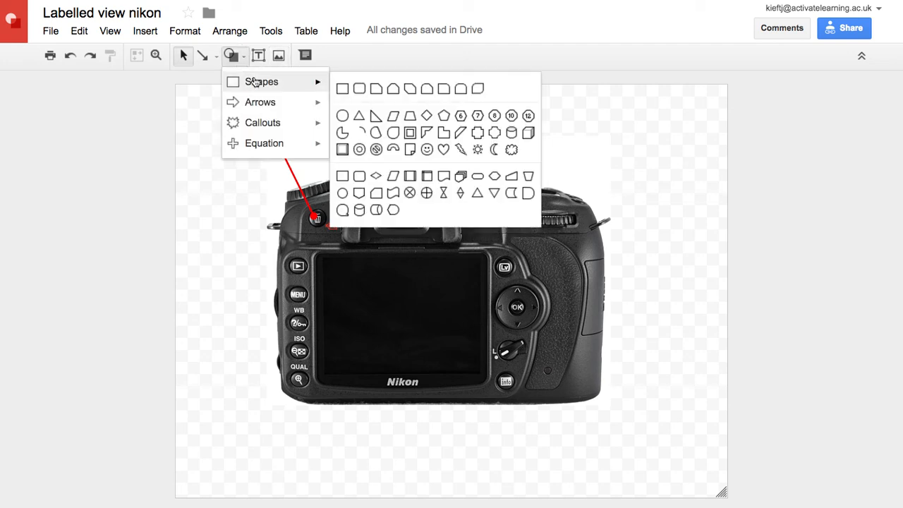
click(343, 88)
drag(177, 85, 723, 498)
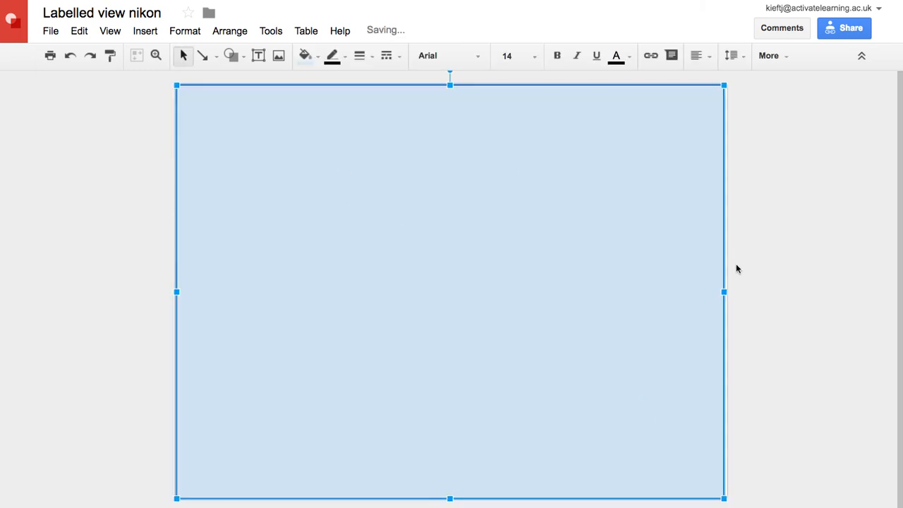
- Extend the rectangle to the canvas's right edge and give it a white fill with a transparent outline
drag(724, 289, 732, 290)
click(304, 56)
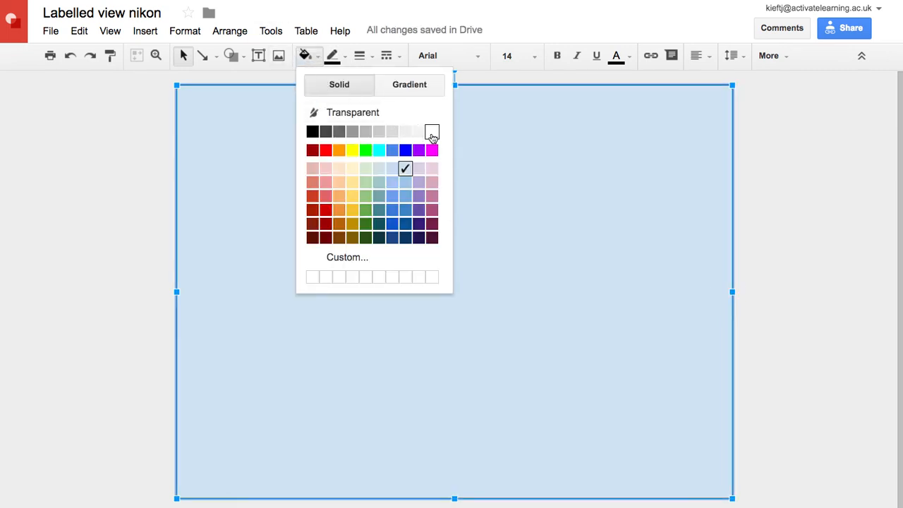
click(431, 133)
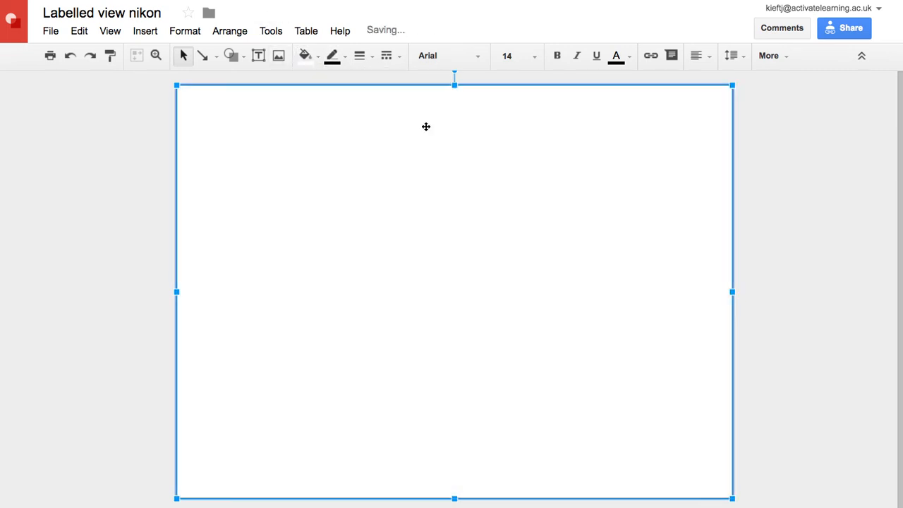
click(334, 56)
click(381, 85)
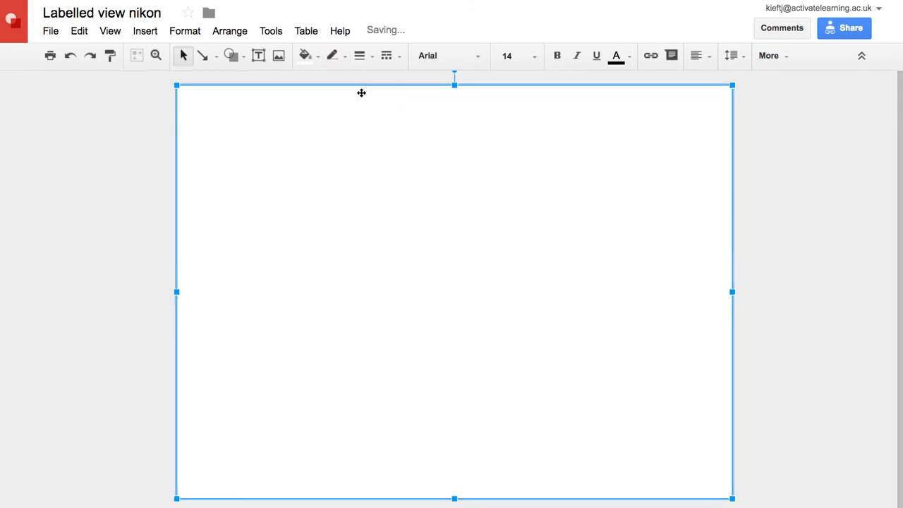
- Send the white rectangle to the back, behind the camera picture, lines and labels
click(229, 33)
mouse_move(238, 53)
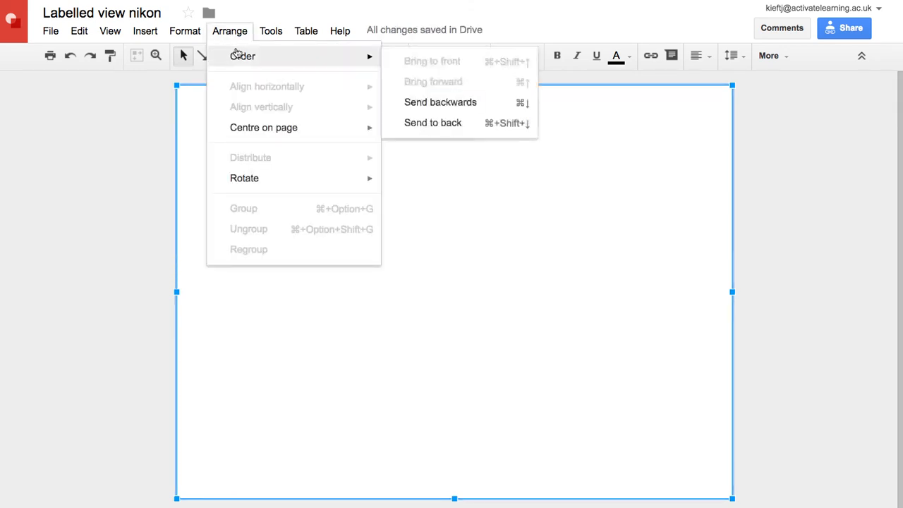
click(409, 121)
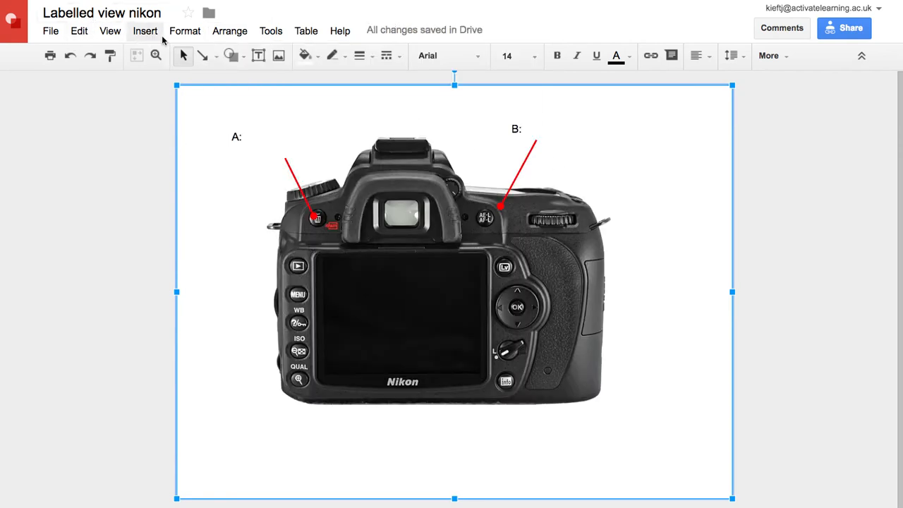
- Add a text box above label A in the canvas's upper-left corner reading "Label camera controls"
click(258, 55)
drag(187, 90, 323, 118)
text(Label camera controls)
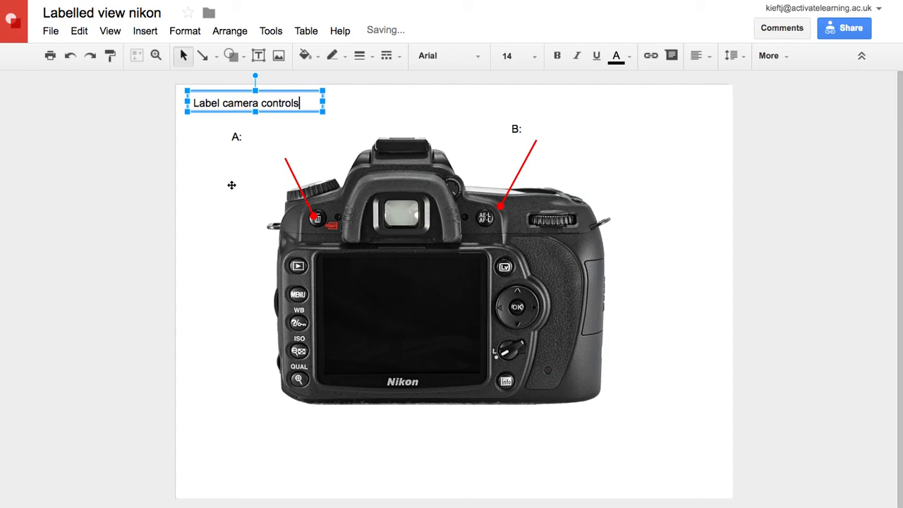
click(231, 185)
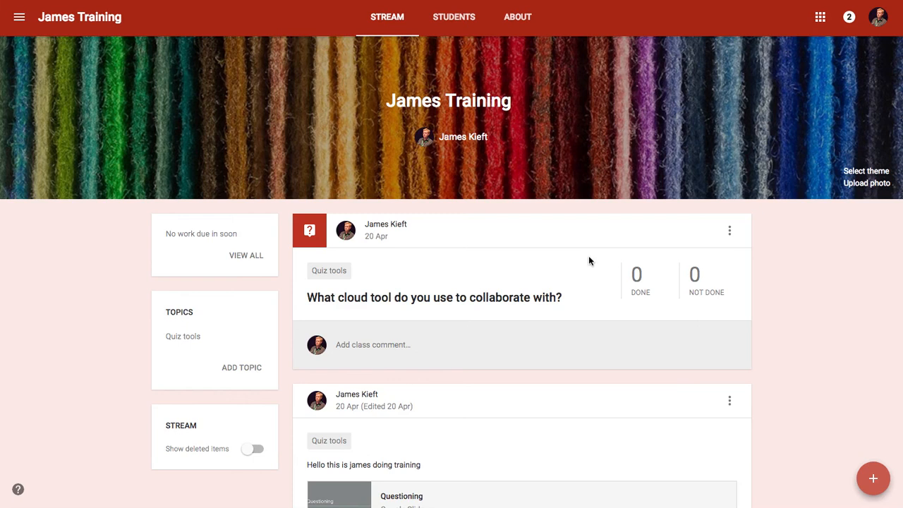
- Switch to Google Classroom and create a new assignment titled "Label drawing", correcting any misspelling in the title
mouse_move(873, 480)
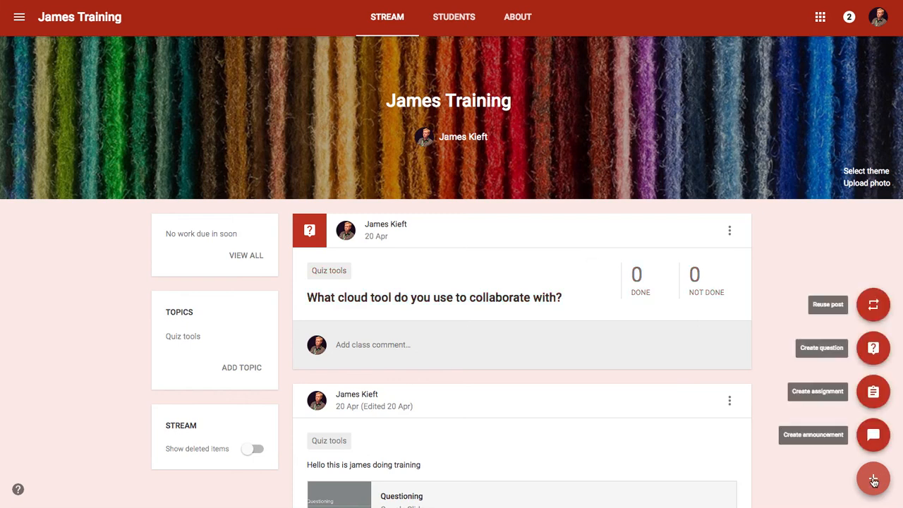
click(873, 393)
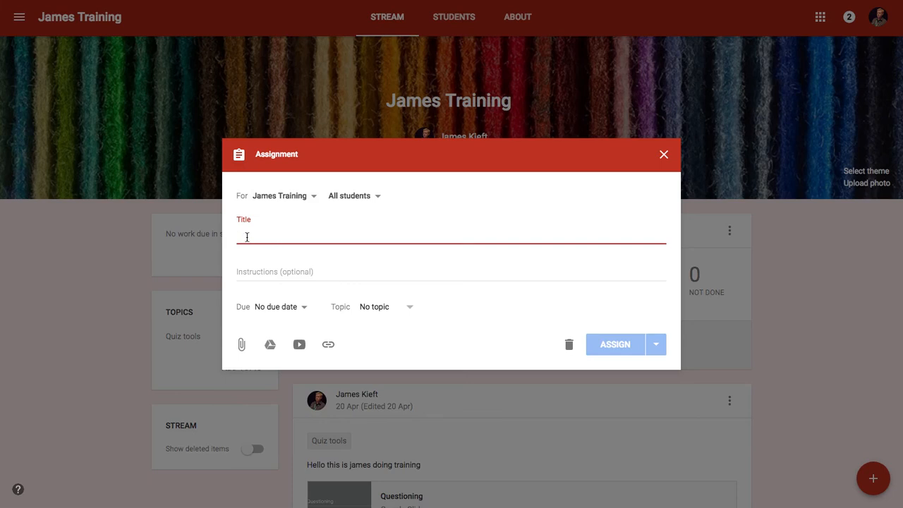
text(Lable drawing)
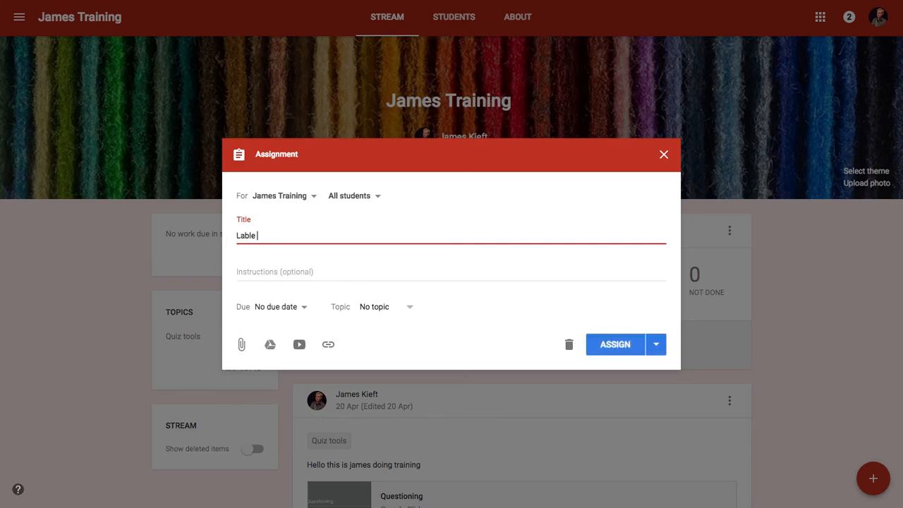
right_click(246, 238)
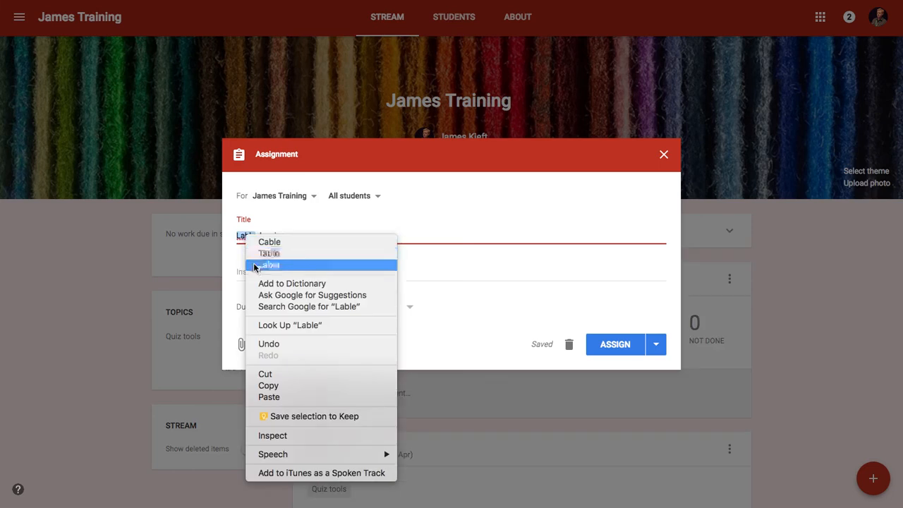
click(268, 265)
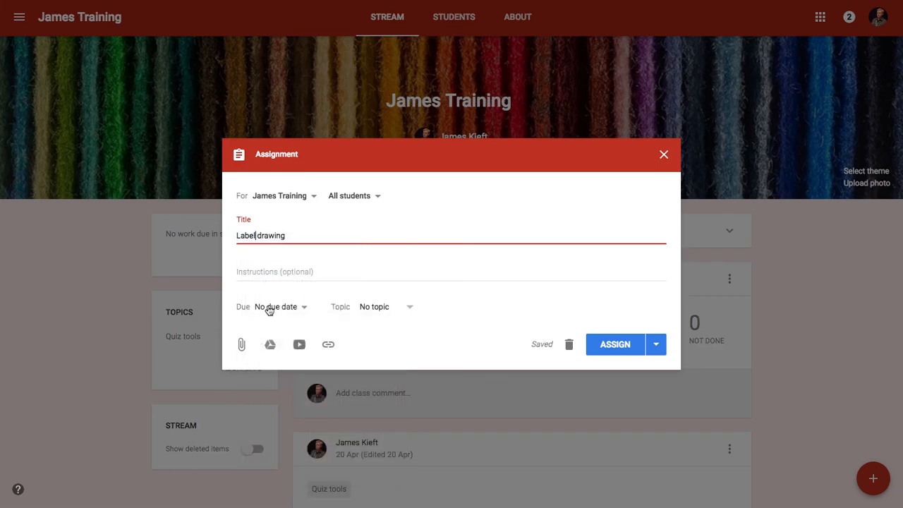
- Attach the "Labelled view nikon" drawing from Google Drive to the assignment
click(270, 345)
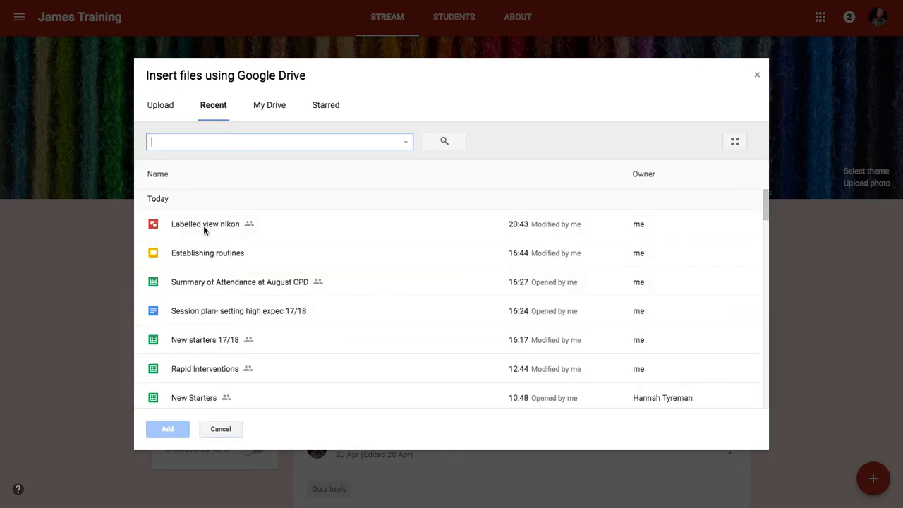
click(203, 225)
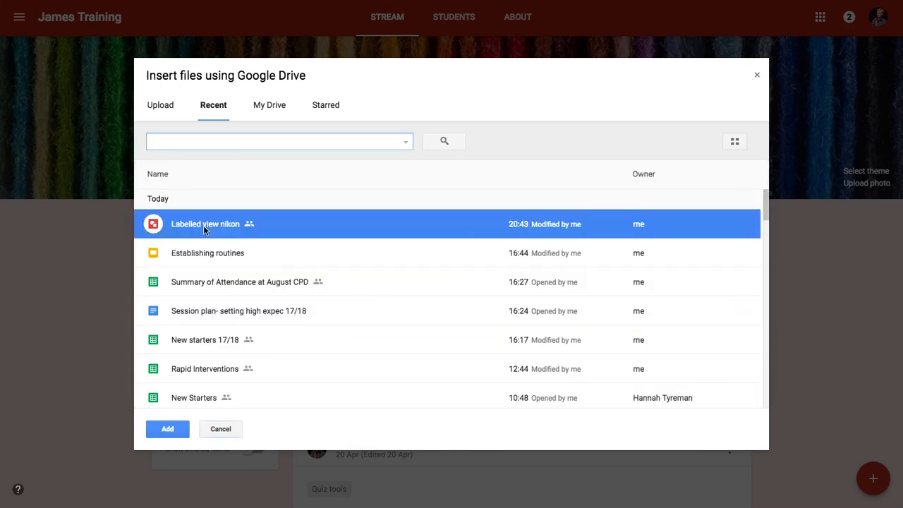
click(175, 430)
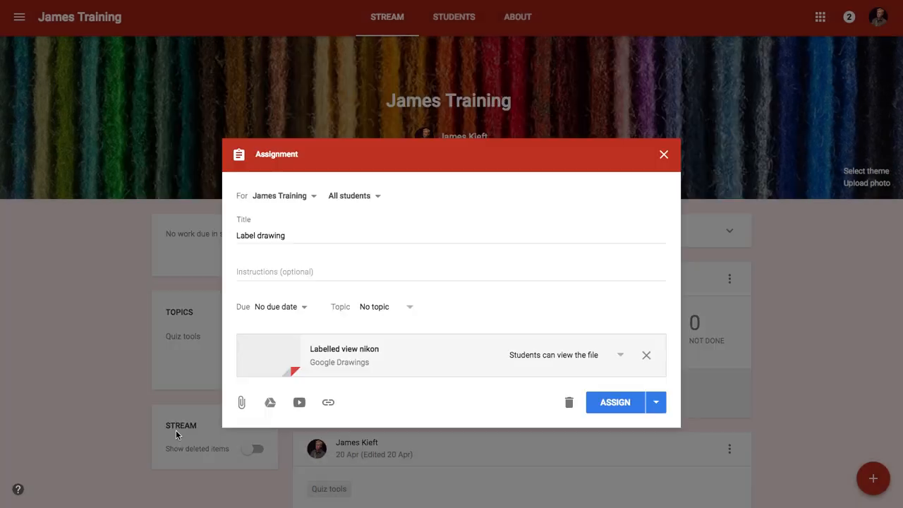
- Set the attached drawing to "Make a copy for each student" and assign the work to all students
click(620, 360)
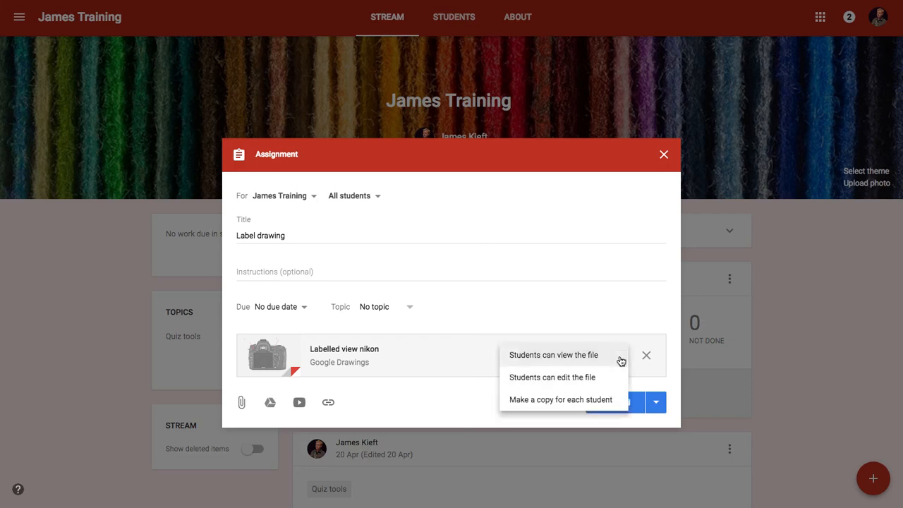
click(577, 400)
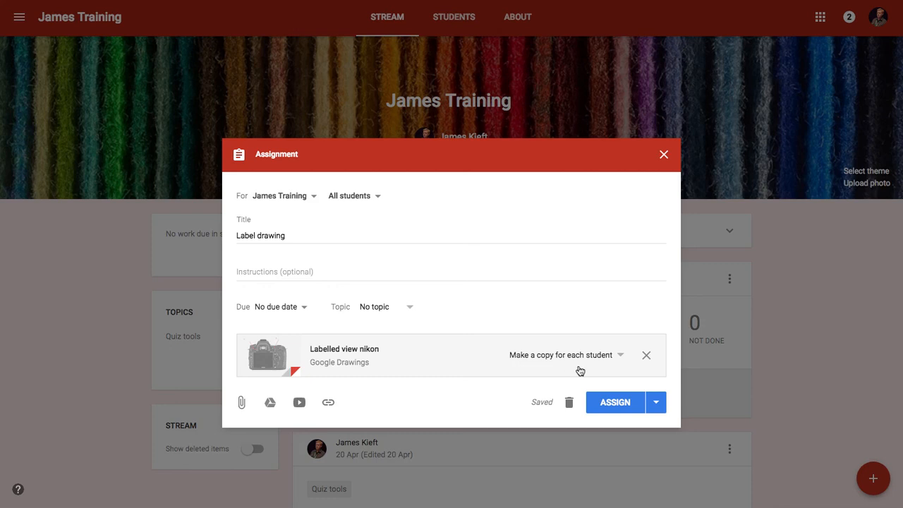
click(620, 404)
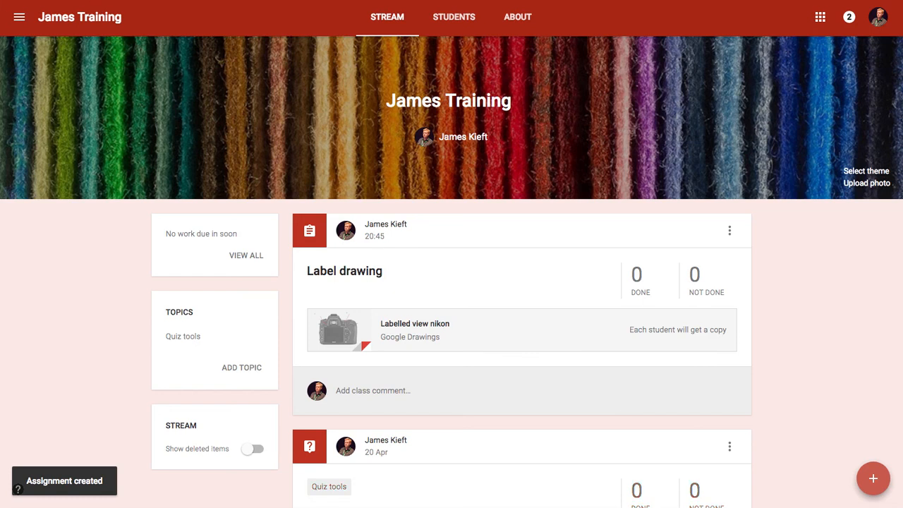
- Switch back to the "Labelled view nikon" drawing in Google Drawings
click(92, 1)
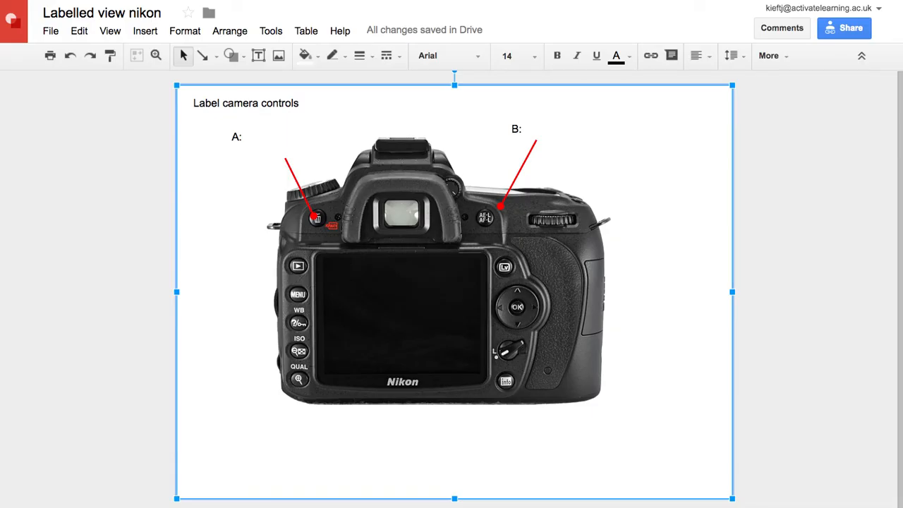